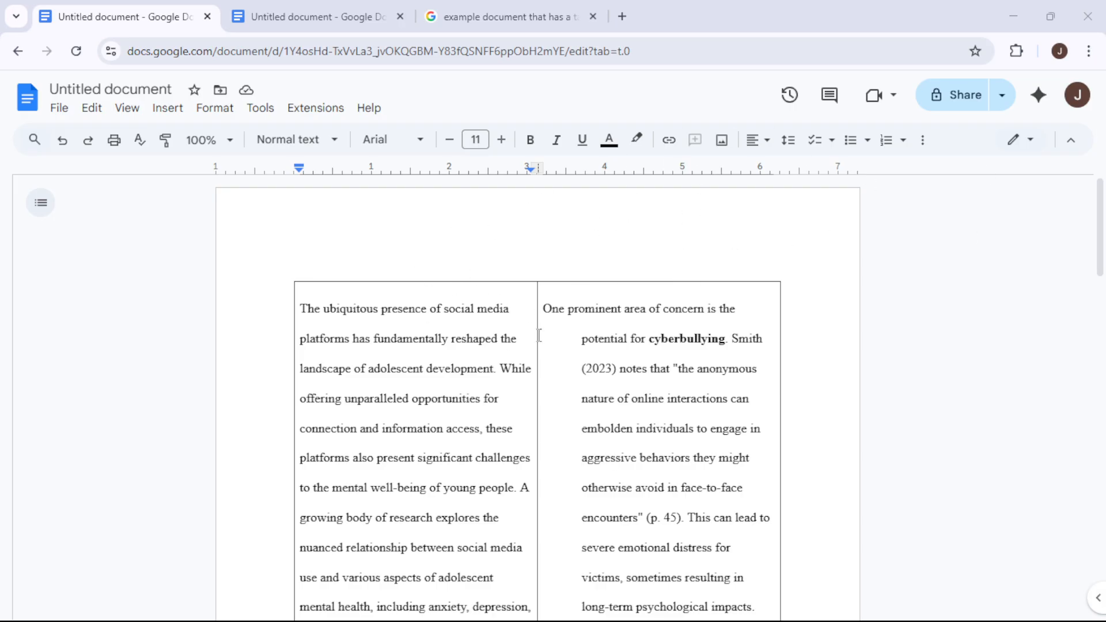
- Examine where the table's rows split between the first and second pages
scroll(539, 335, down, 10)
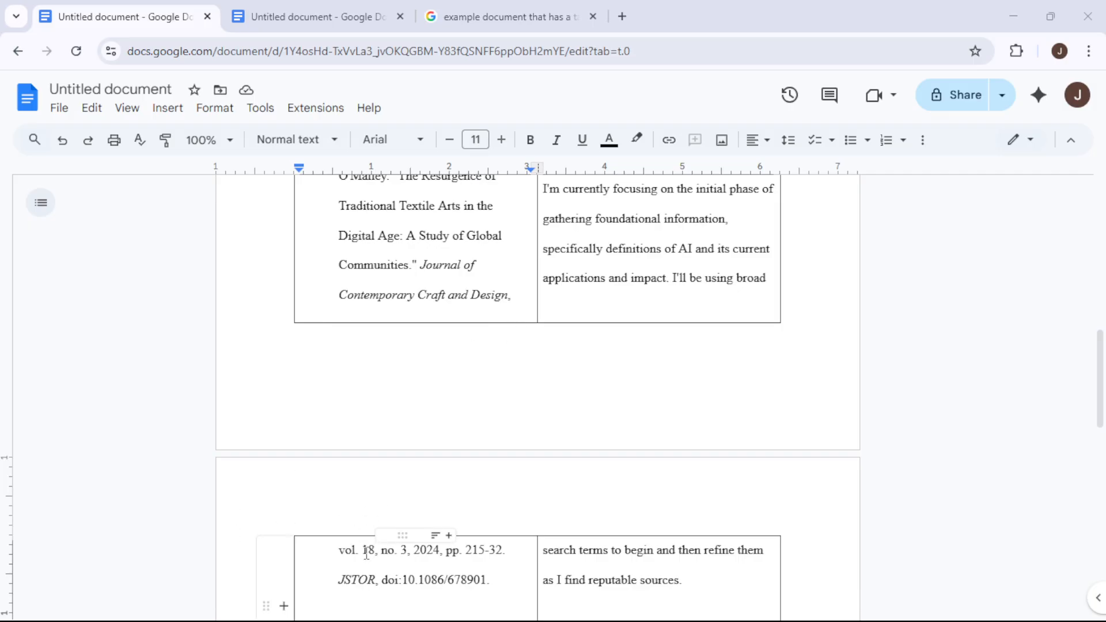
drag(353, 551, 396, 316)
click(348, 265)
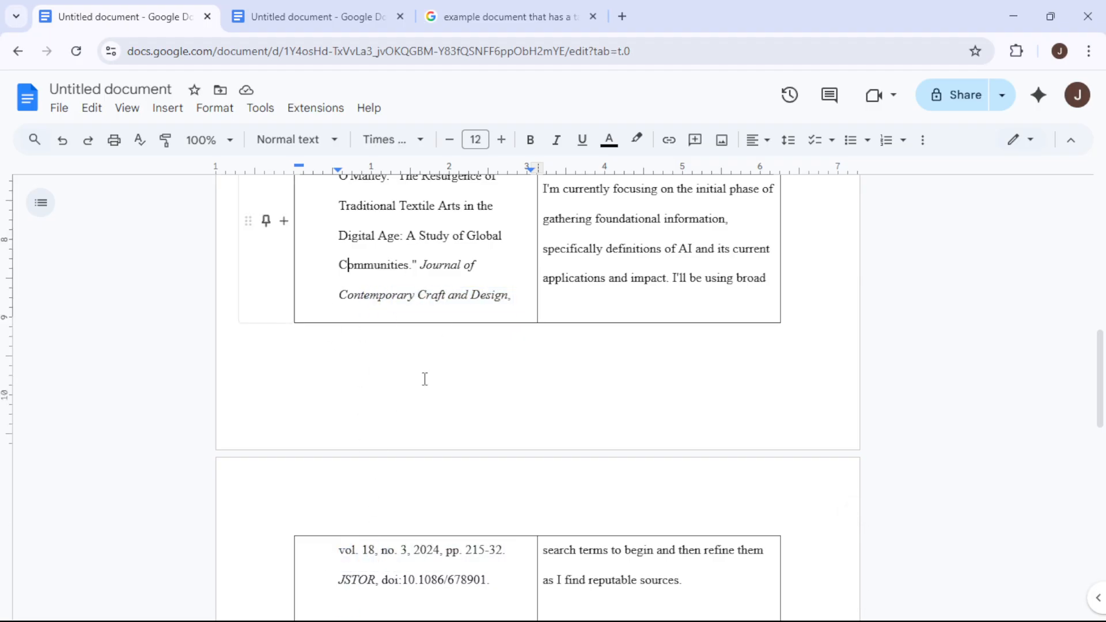
scroll(434, 447, up, 15)
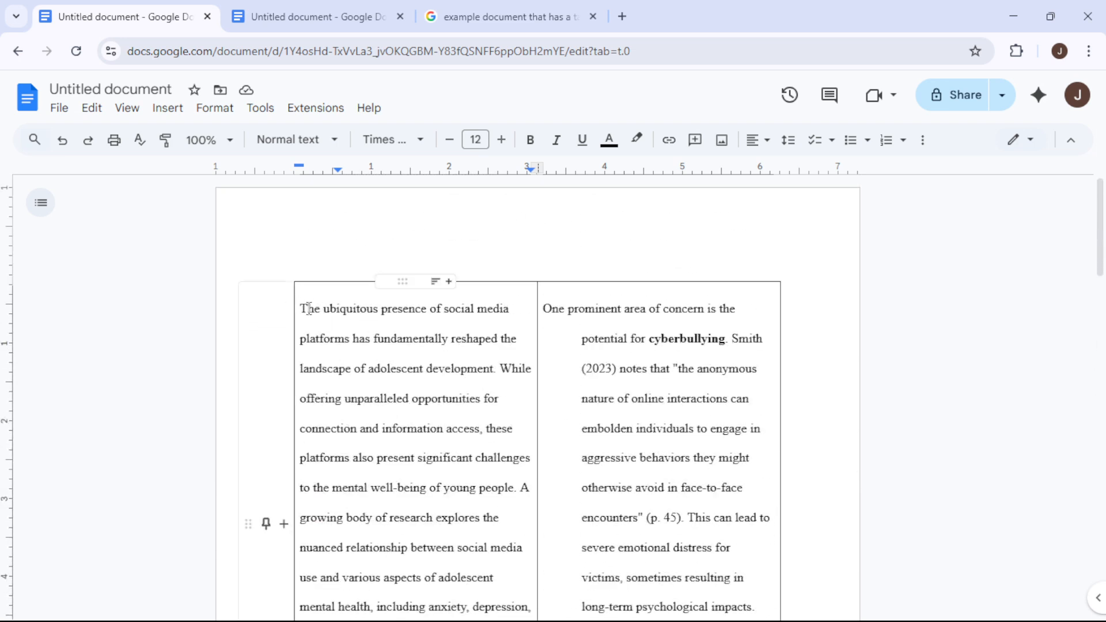
- Select the entire table and enable Allow row to overflow across pages in the table's row options
drag(309, 304, 294, 92)
scroll(545, 503, down, 9)
scroll(578, 486, down, 4)
scroll(500, 339, up, 4)
scroll(449, 424, up, 6)
scroll(472, 356, up, 4)
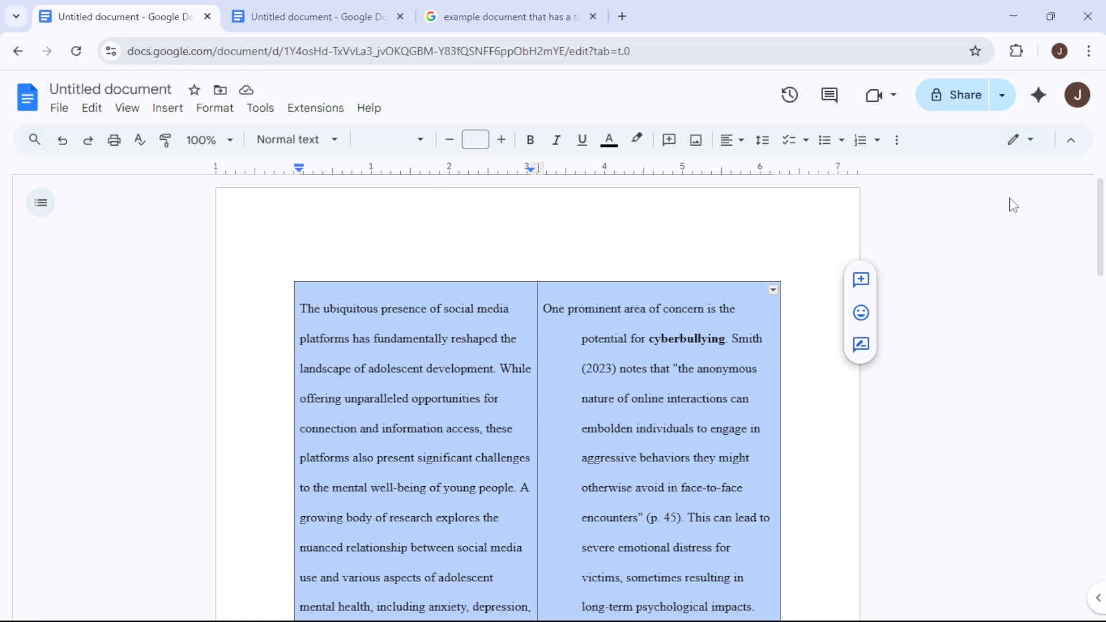
click(903, 144)
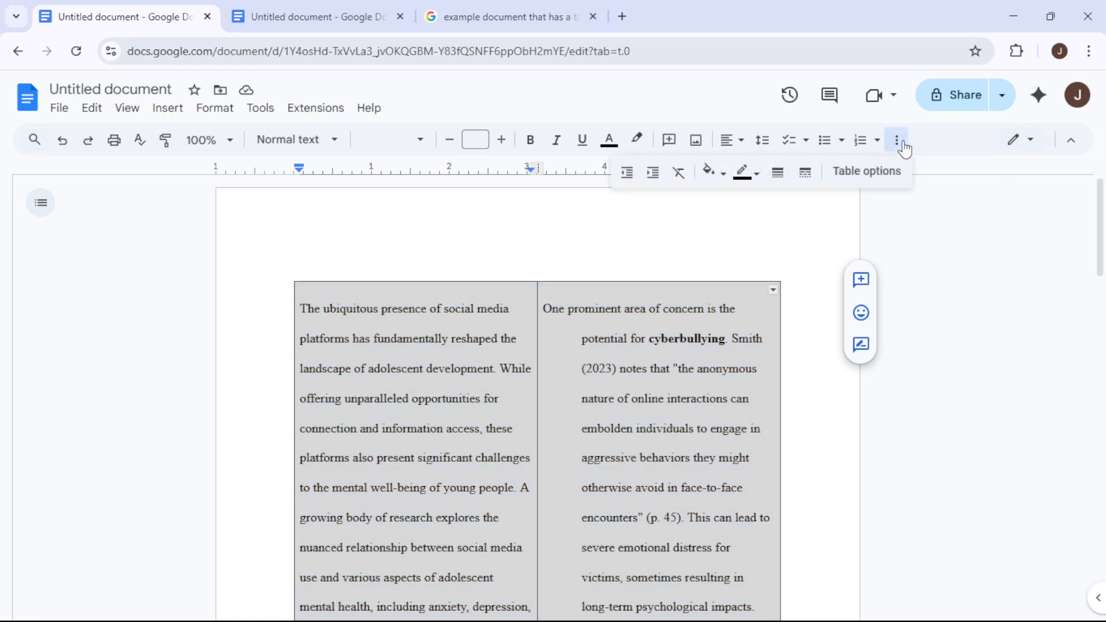
click(891, 178)
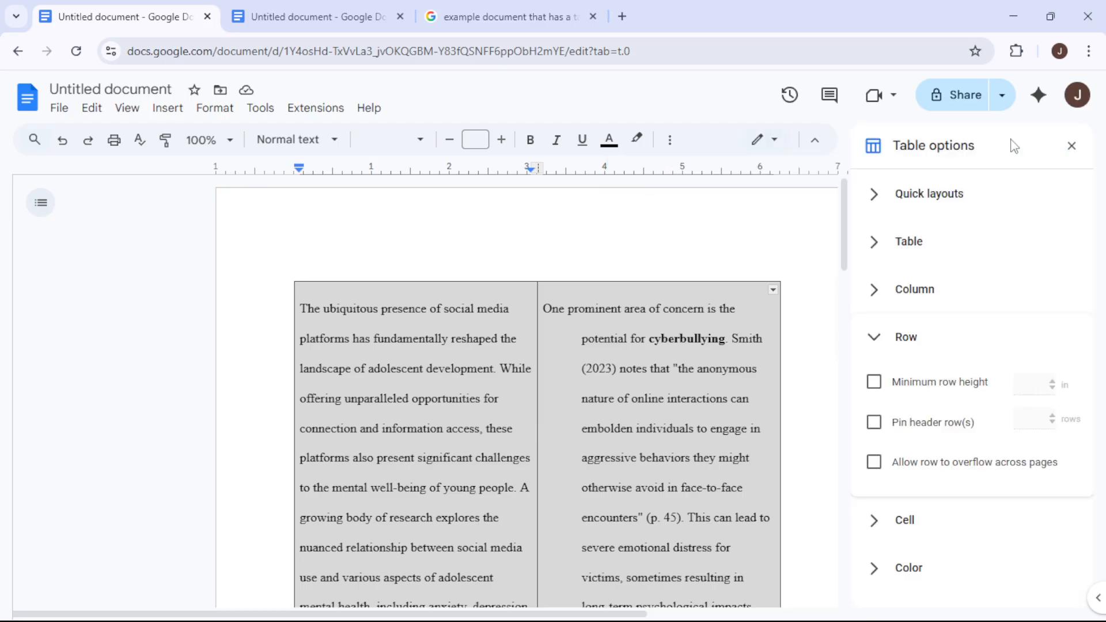
click(917, 336)
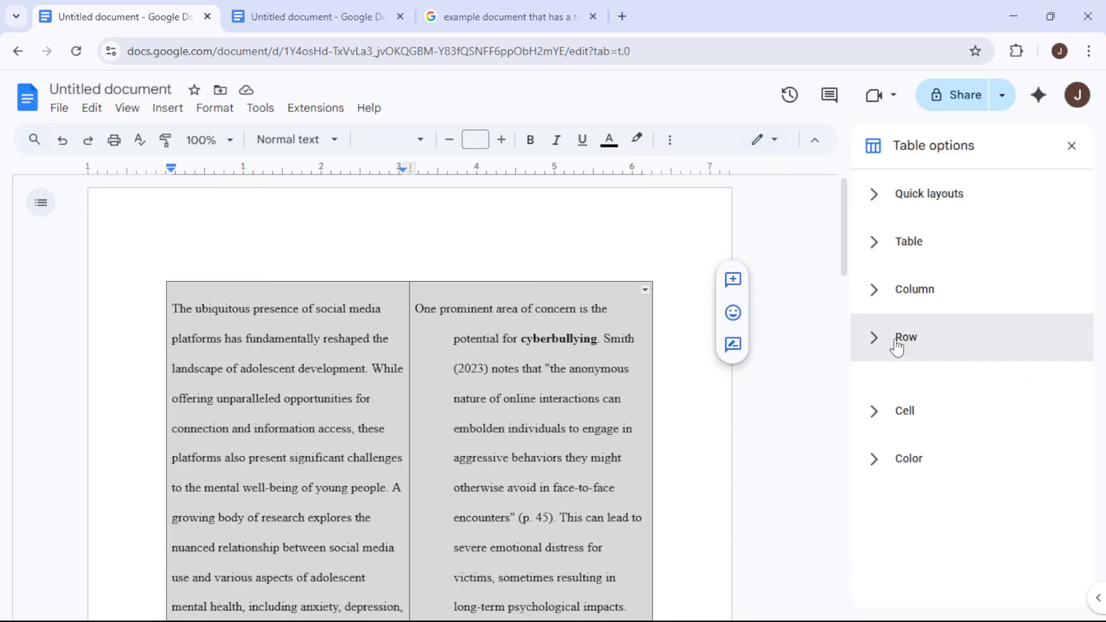
click(929, 344)
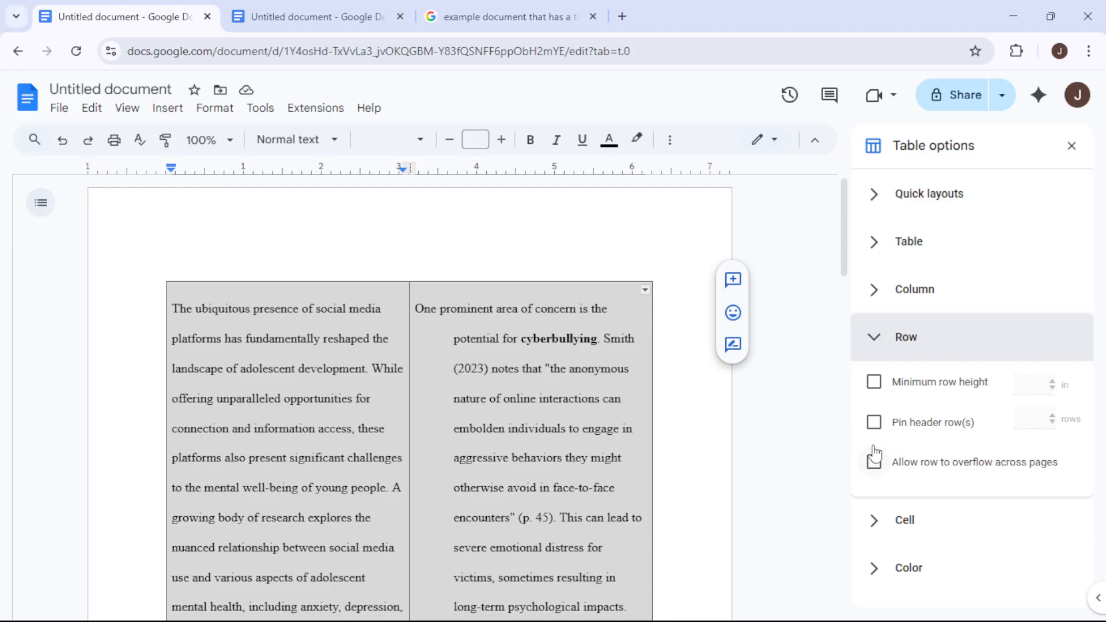
click(875, 464)
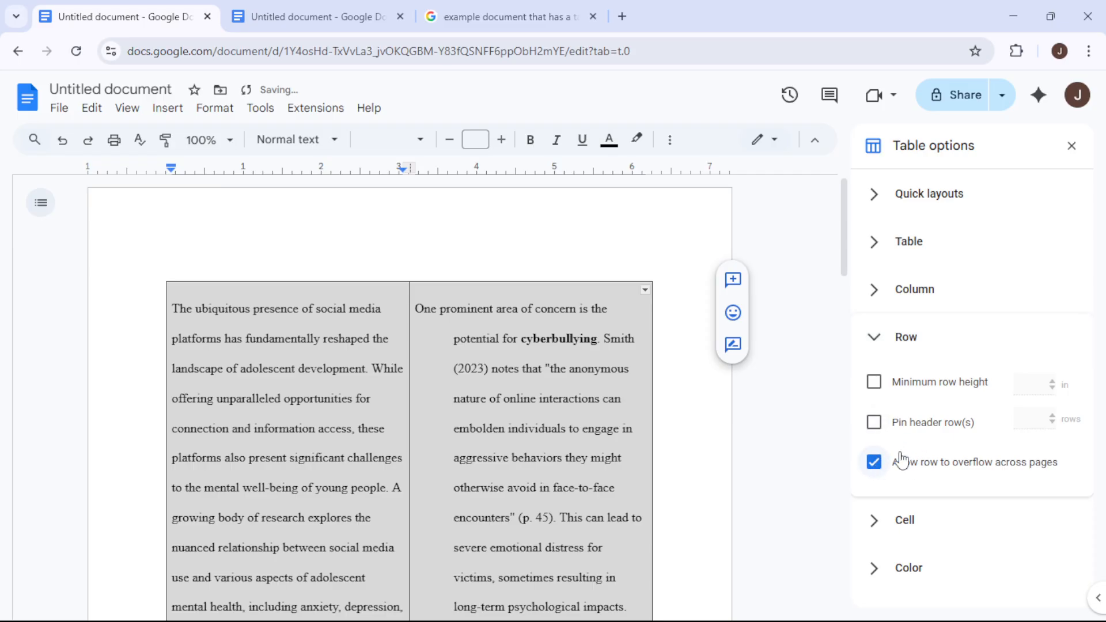
- Turn off Allow row to overflow across pages for the selected table
scroll(280, 375, down, 8)
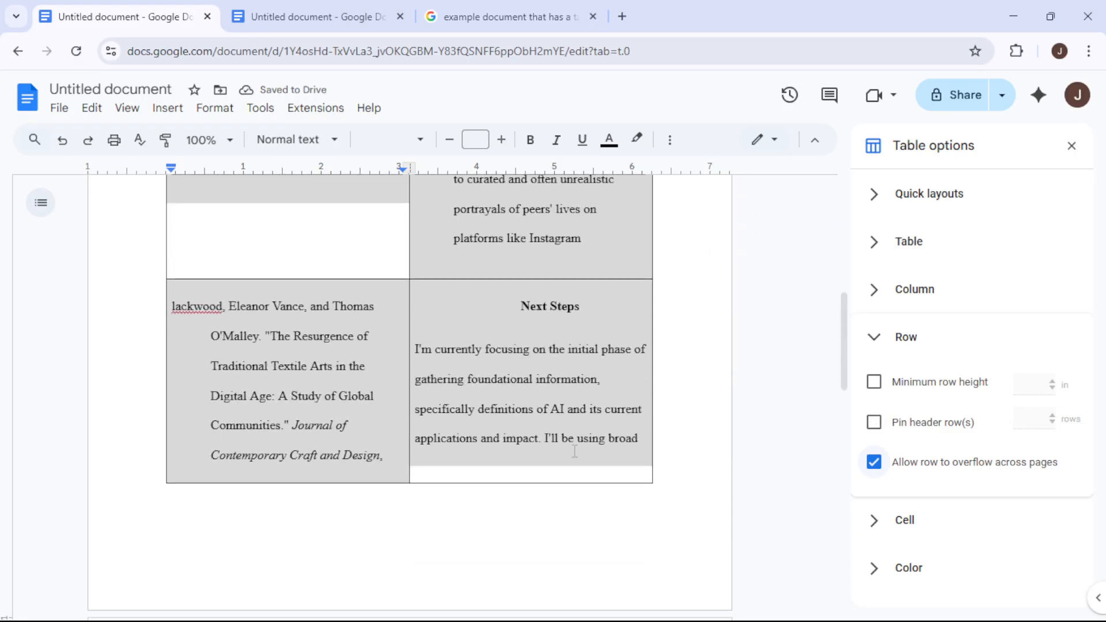
scroll(576, 451, up, 2)
scroll(575, 451, up, 5)
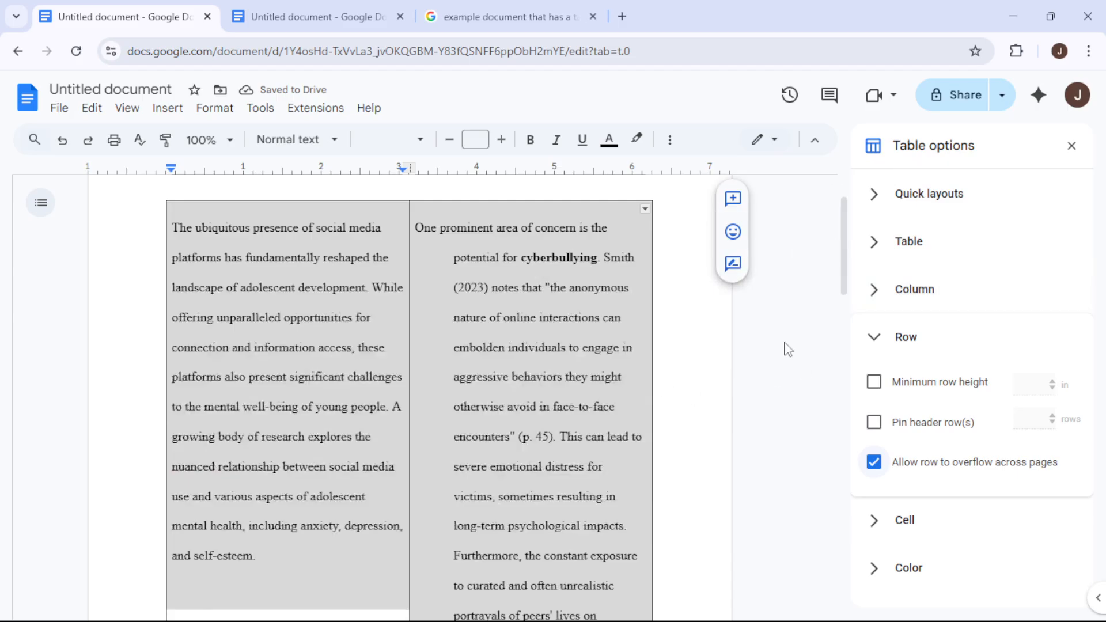
scroll(542, 400, up, 1)
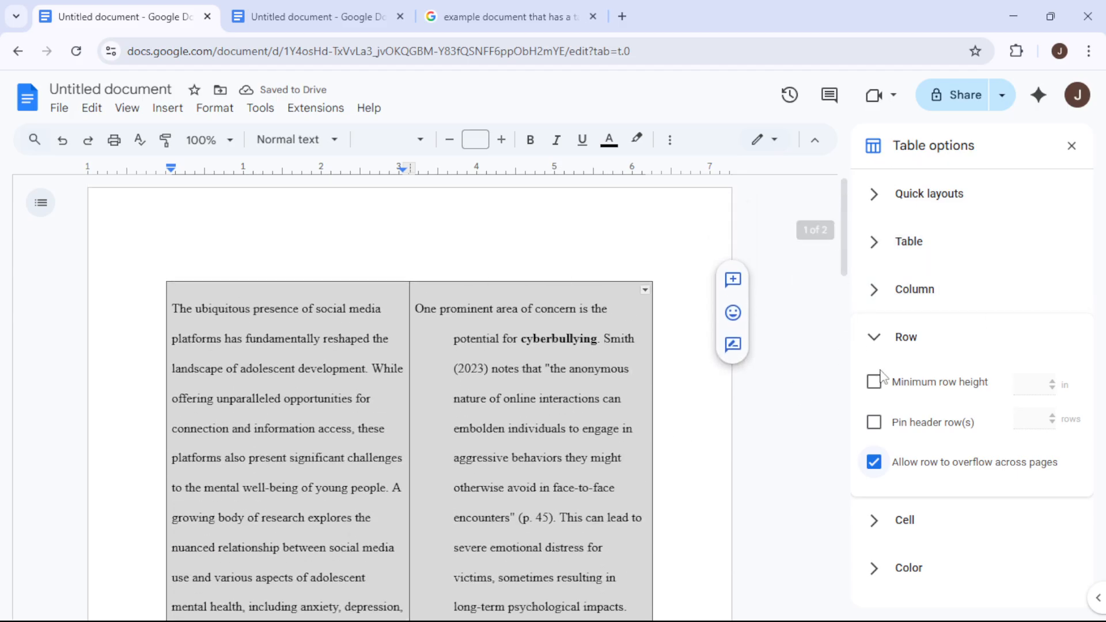
scroll(436, 407, down, 1)
scroll(436, 407, down, 15)
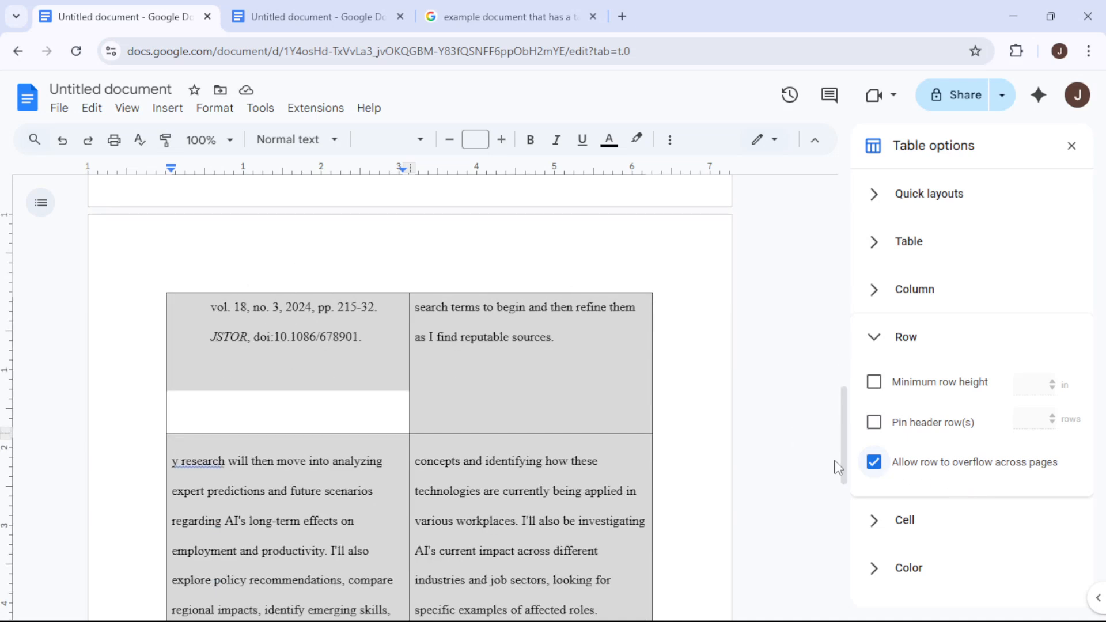
click(873, 463)
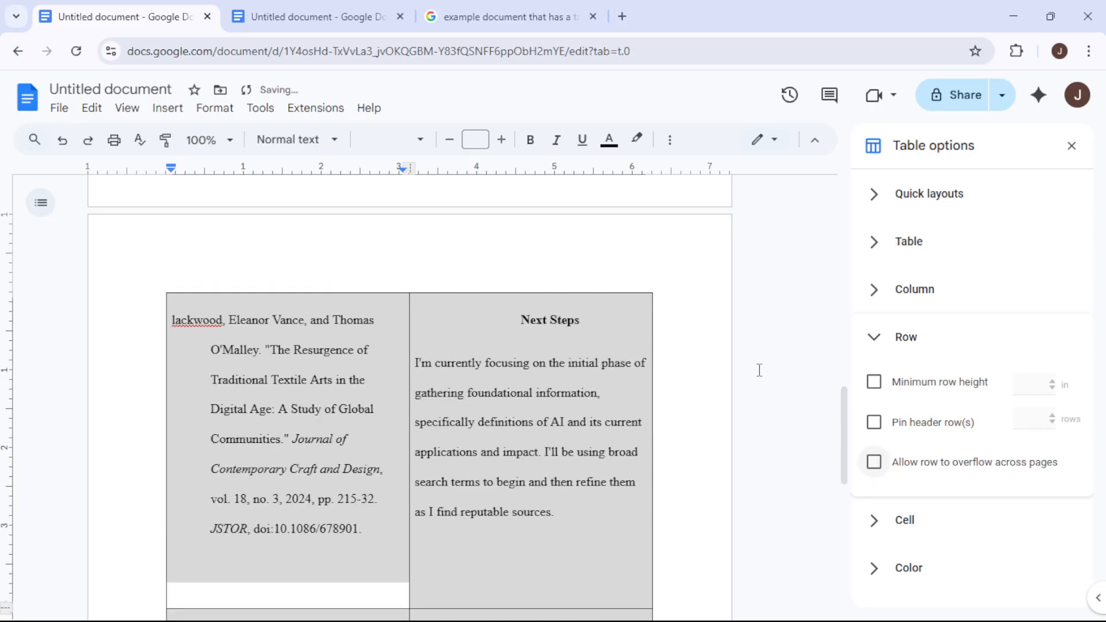
- Review how the table rows break across the pages and close the table options panel
scroll(403, 426, up, 6)
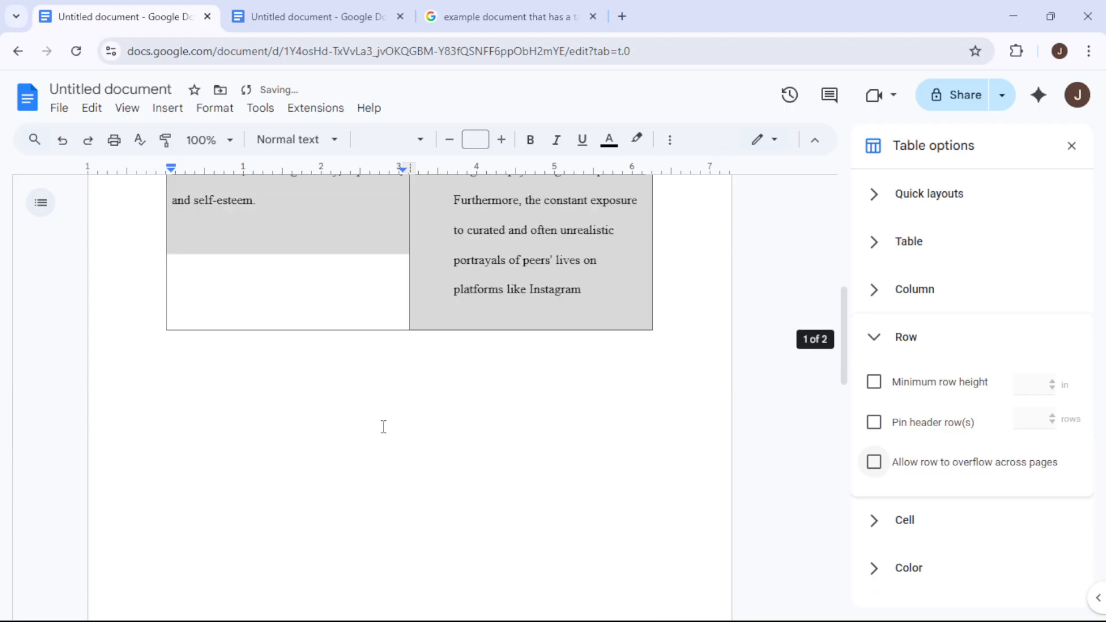
scroll(358, 336, down, 7)
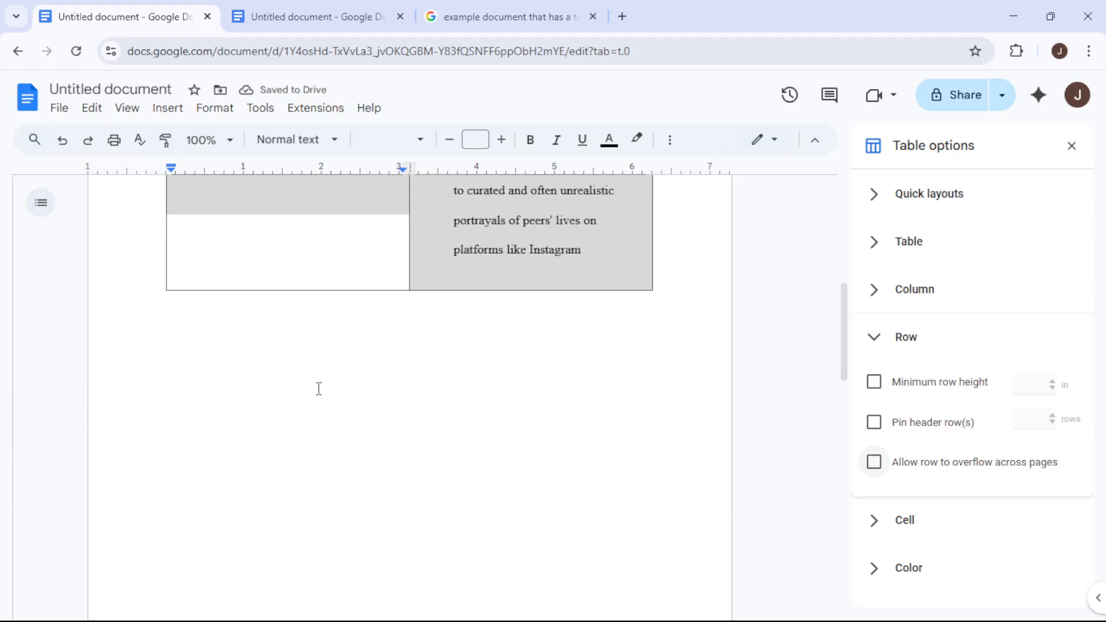
scroll(374, 311, down, 3)
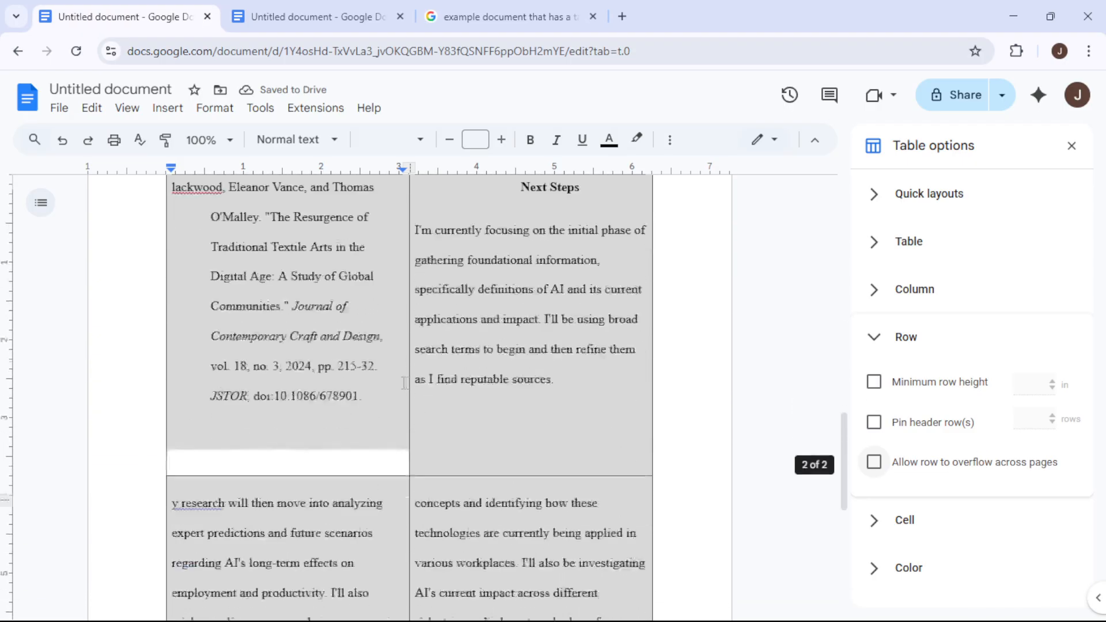
scroll(428, 415, up, 8)
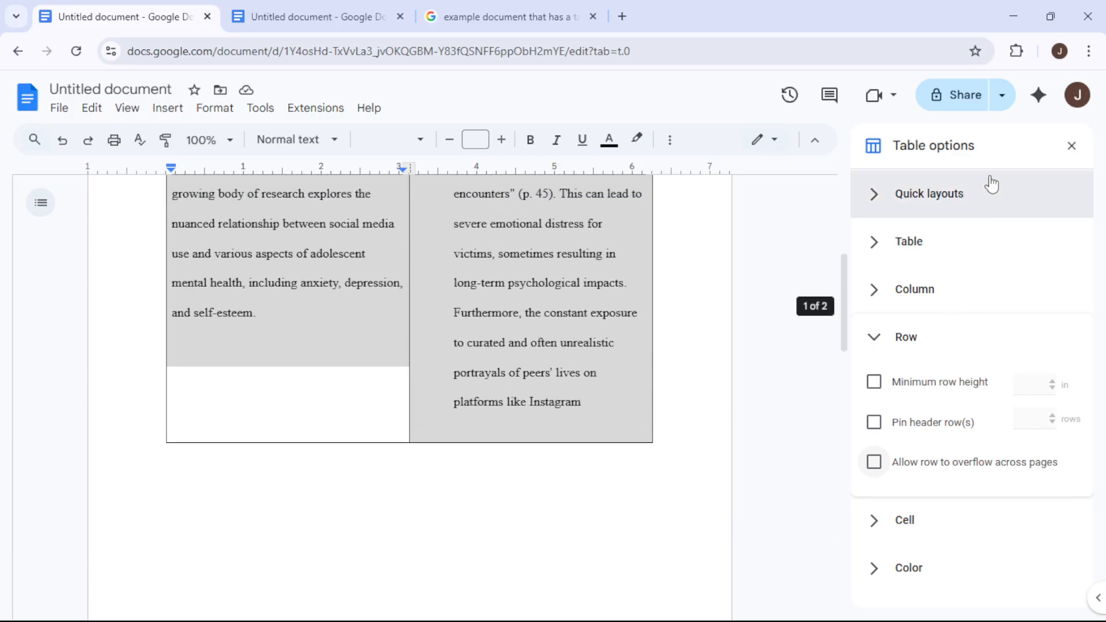
click(1071, 146)
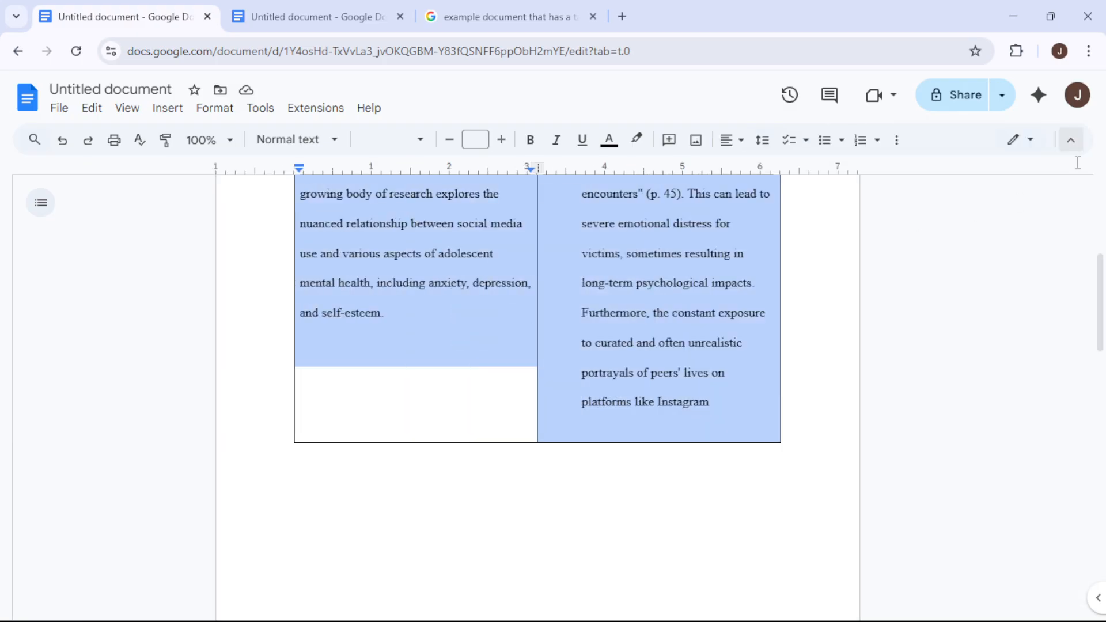
- Undo the last change to the row overflow setting
click(615, 336)
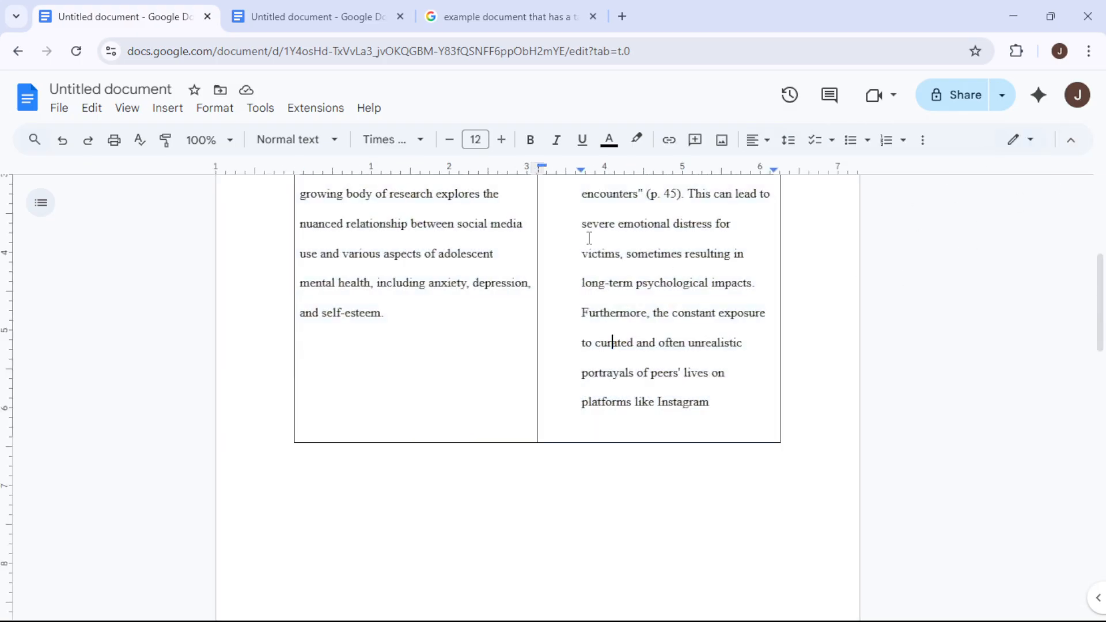
scroll(518, 392, up, 5)
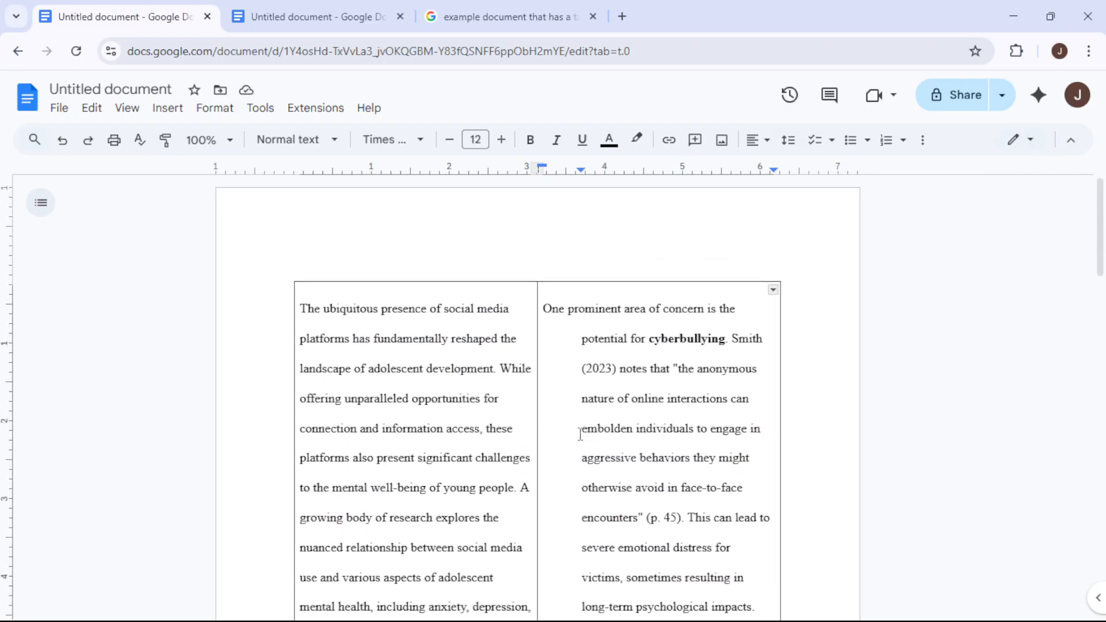
scroll(530, 391, down, 4)
scroll(532, 391, down, 4)
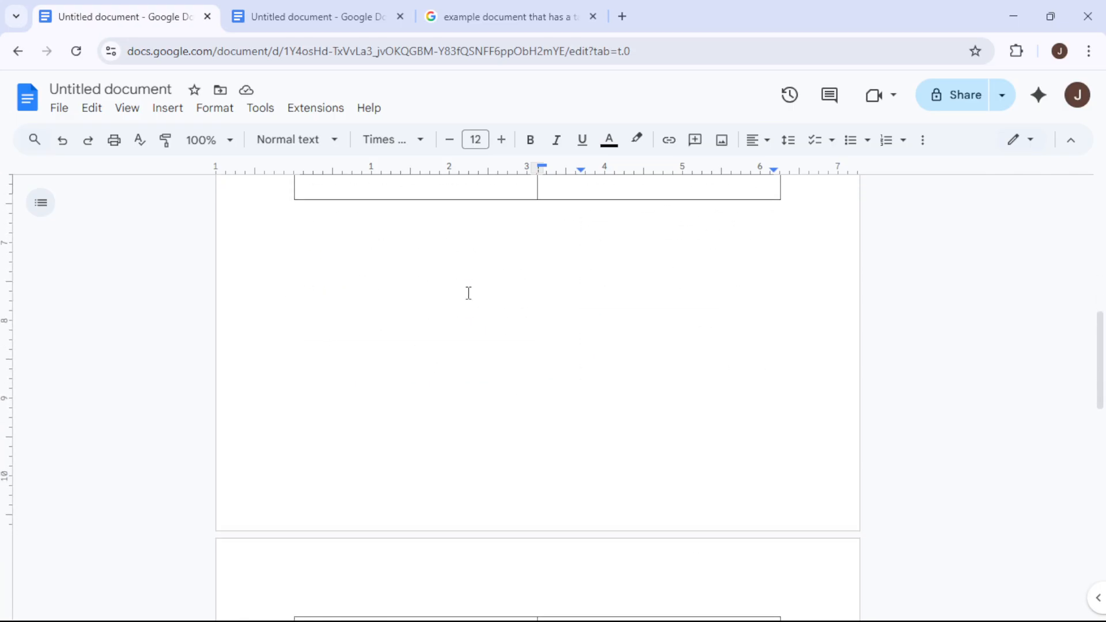
scroll(501, 375, down, 7)
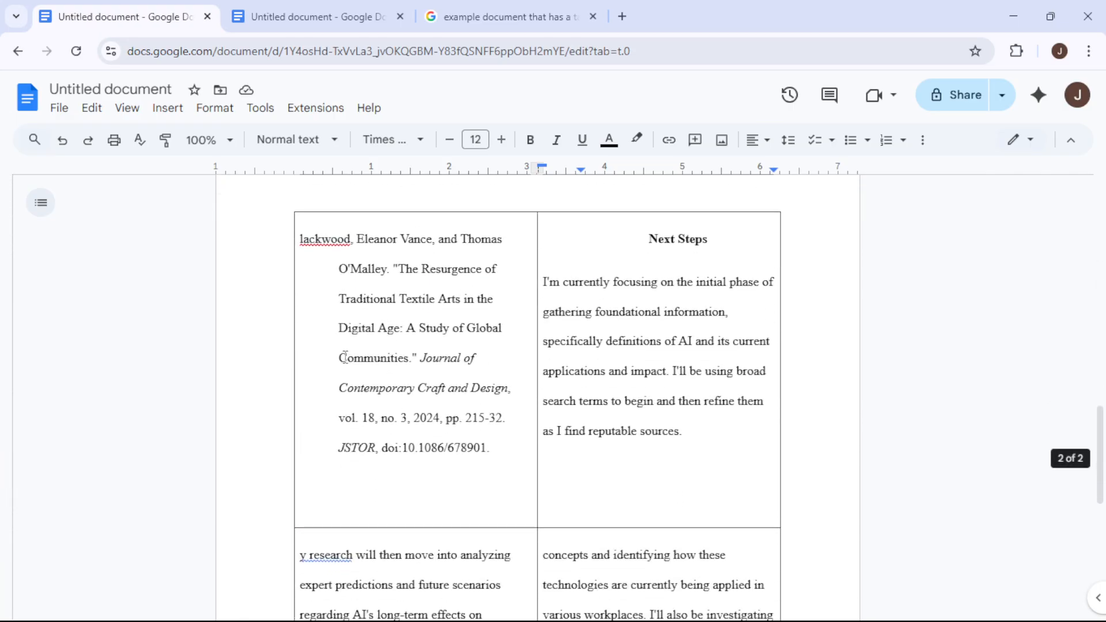
scroll(413, 415, up, 15)
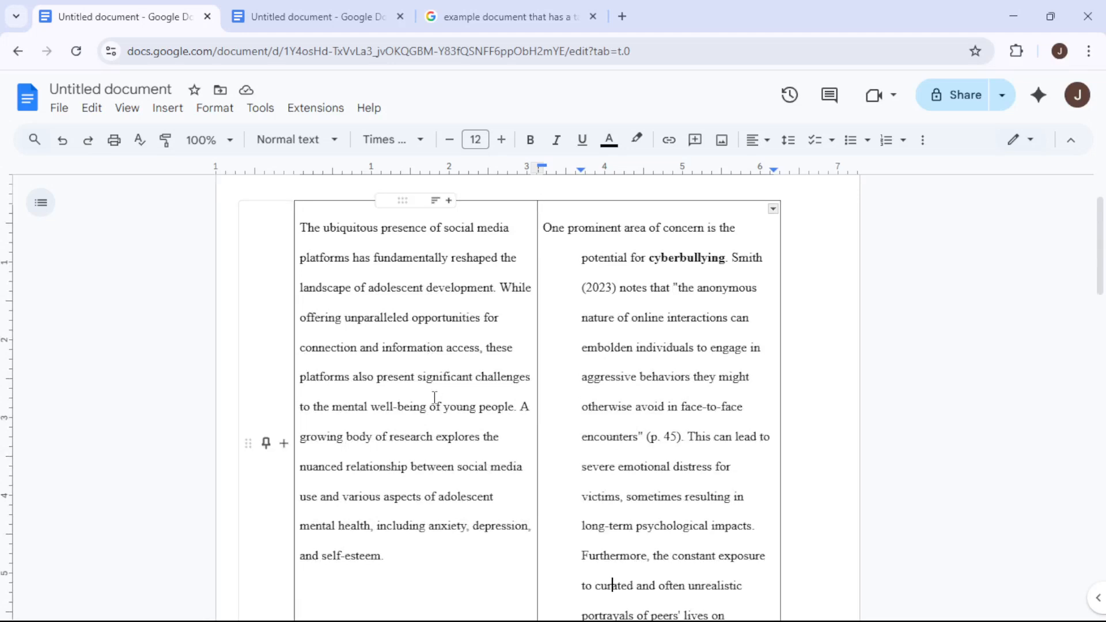
key(ctrl+z)
- Scroll through both pages to review how the table's rows break
scroll(493, 395, down, 4)
scroll(494, 395, up, 4)
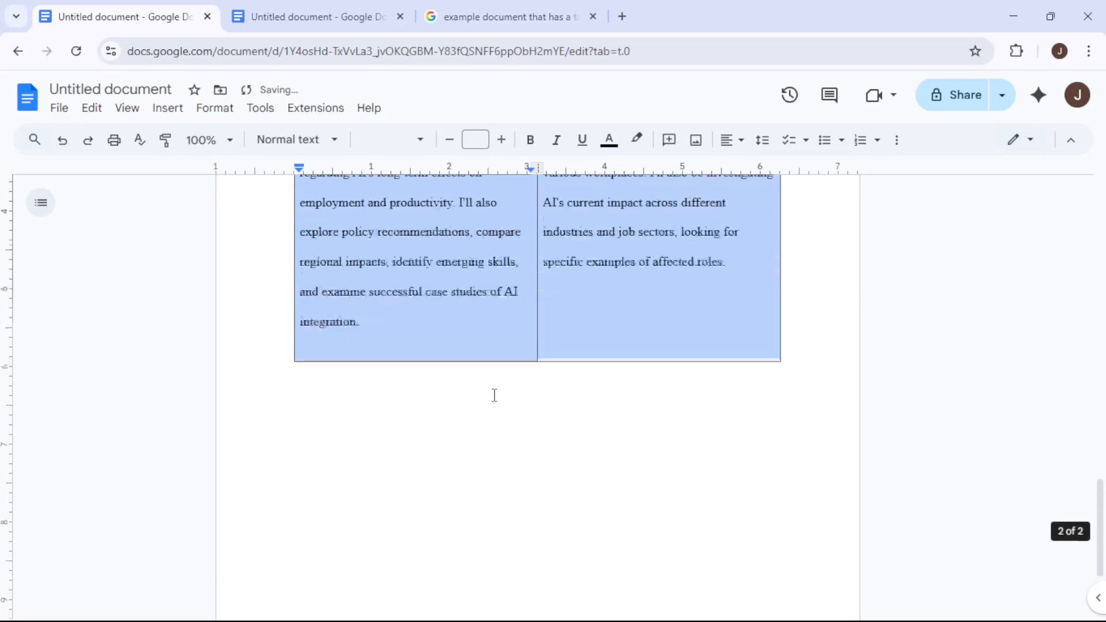
scroll(619, 360, up, 3)
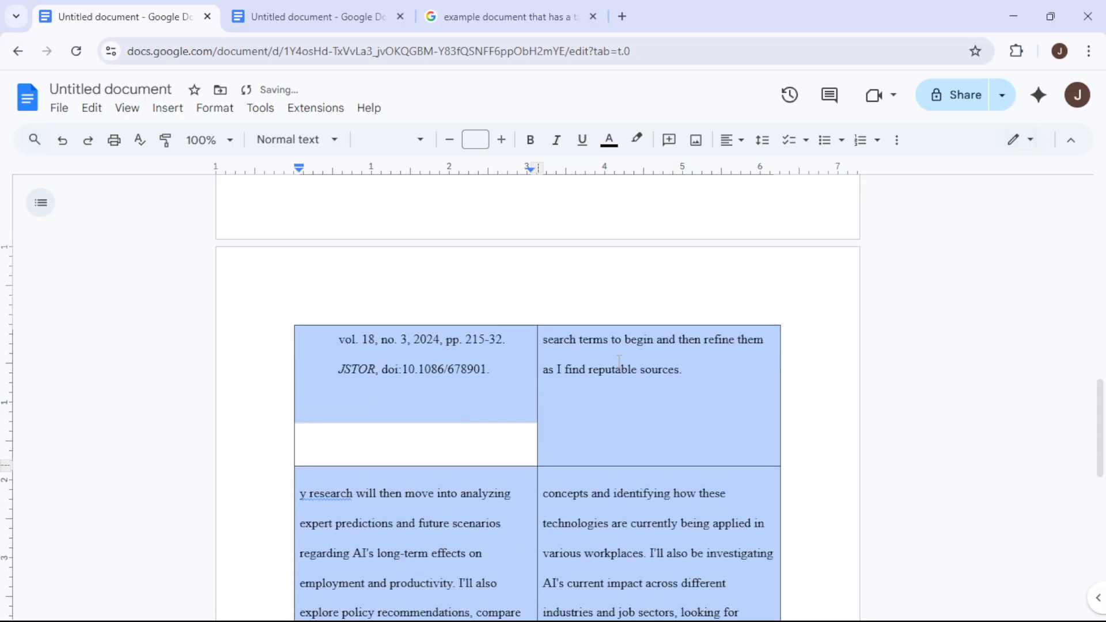
scroll(530, 365, up, 4)
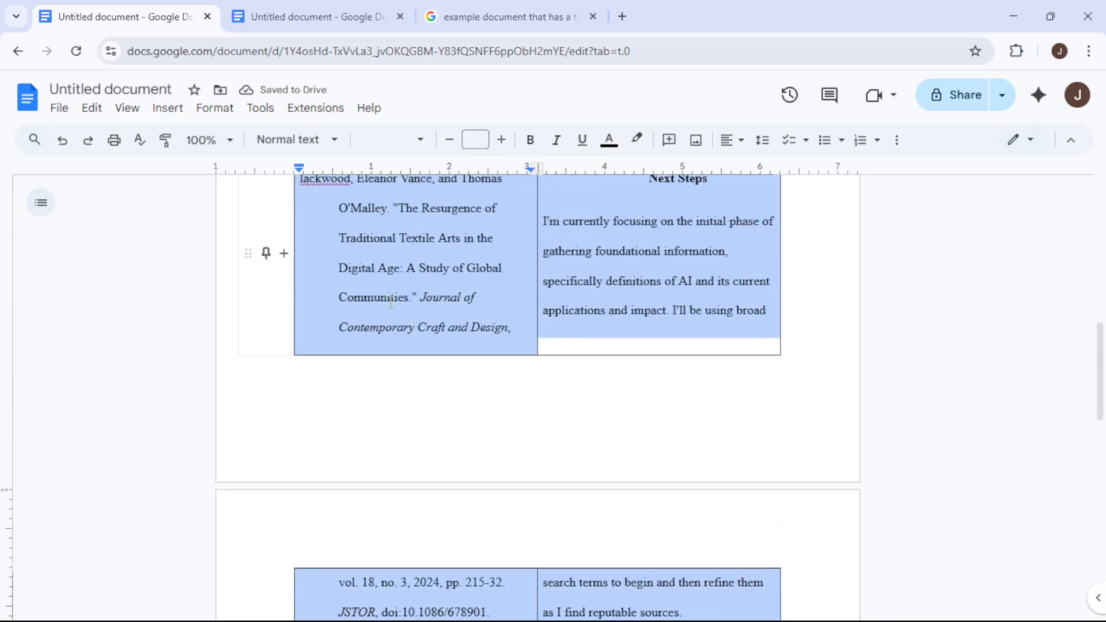
scroll(459, 389, up, 11)
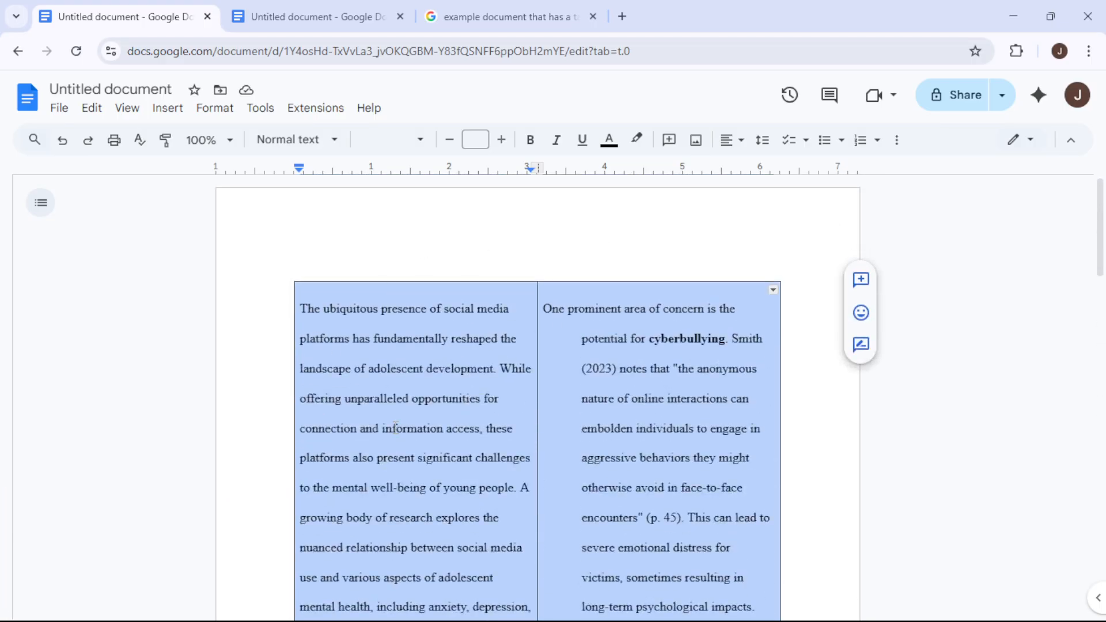
scroll(395, 427, down, 10)
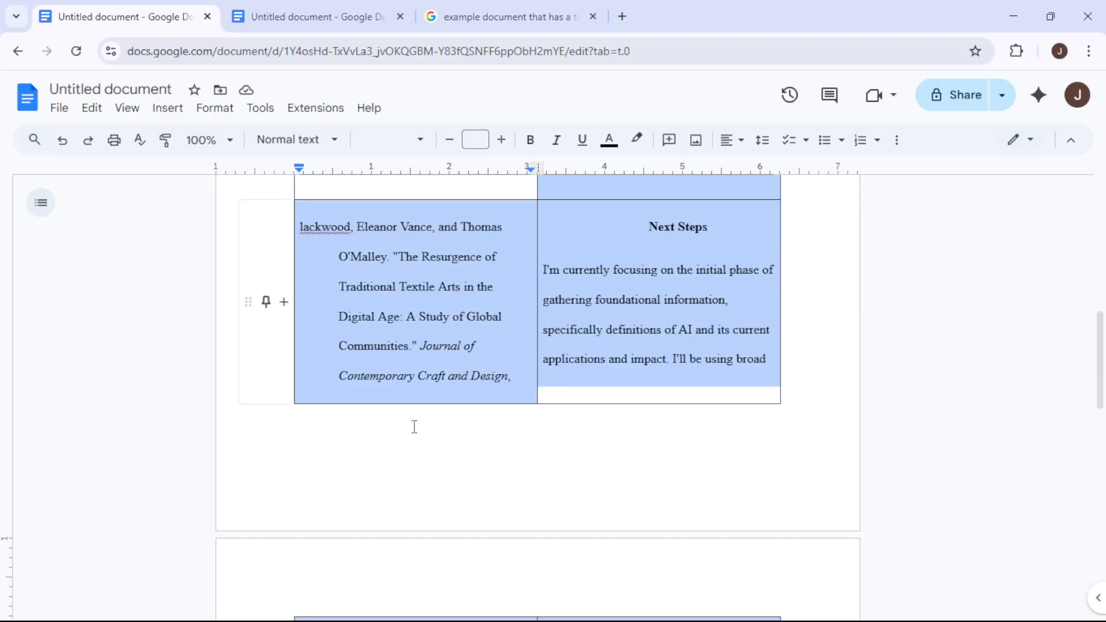
scroll(414, 426, down, 4)
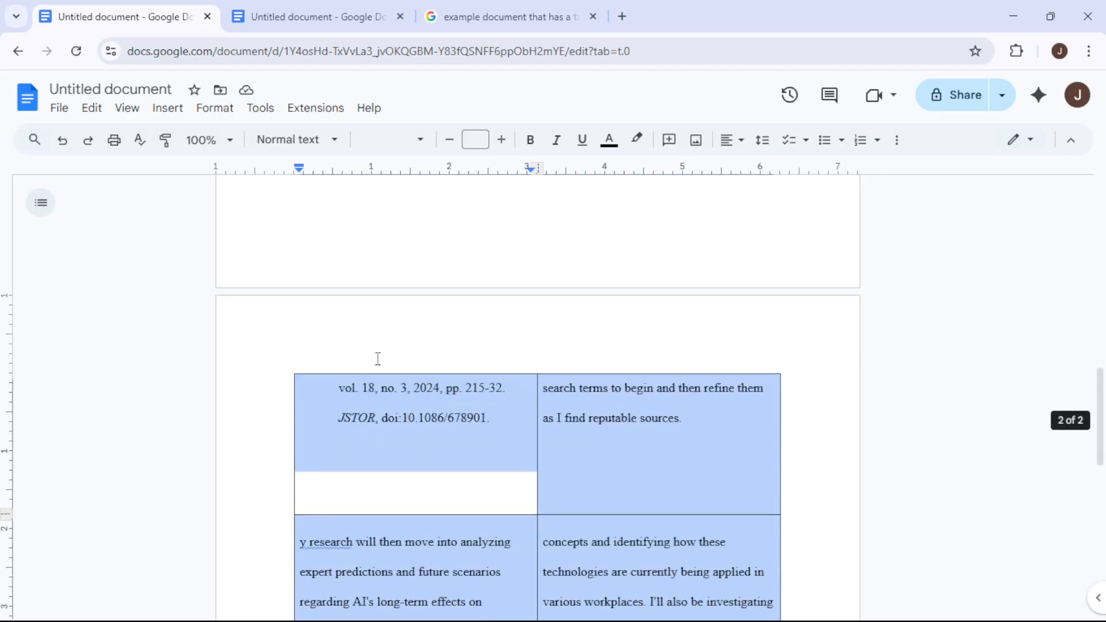
scroll(378, 358, up, 14)
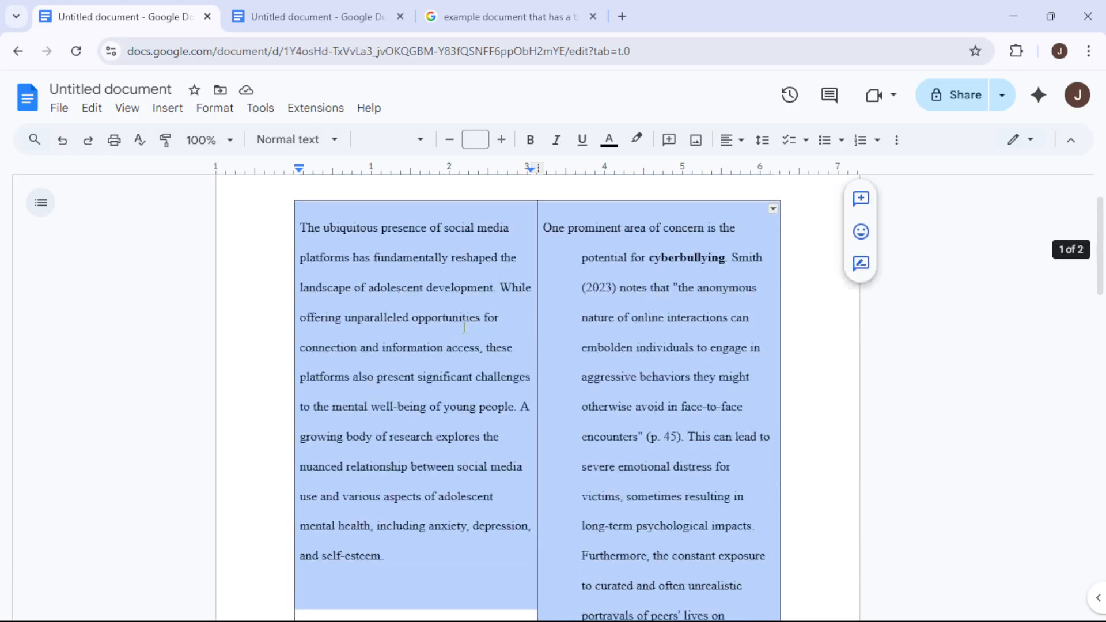
- Open the table options for the selected table
click(215, 108)
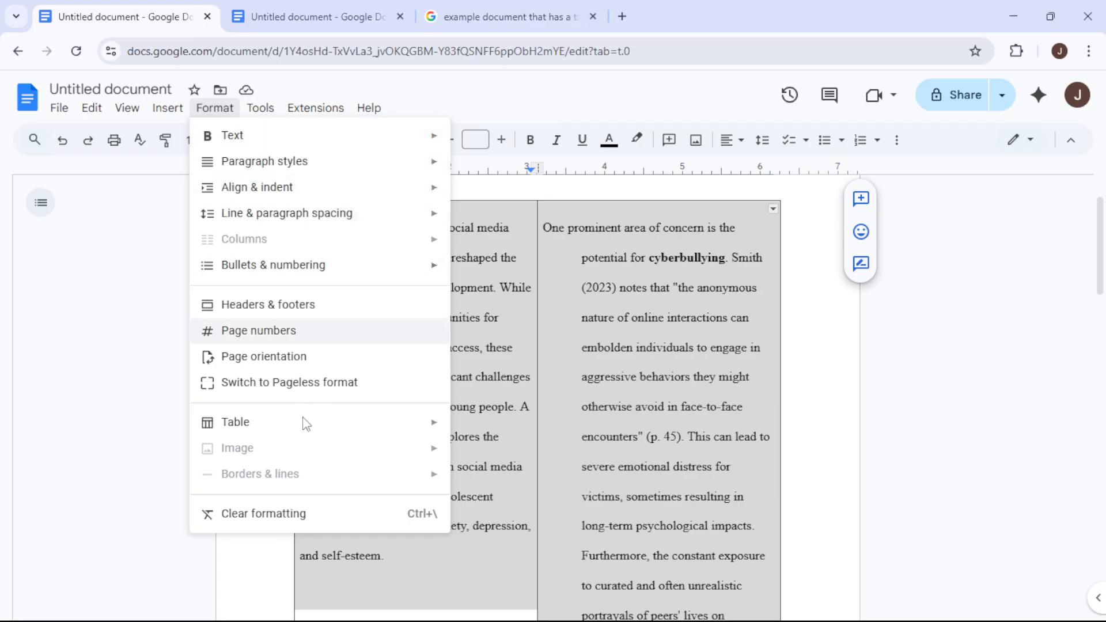
mouse_move(308, 432)
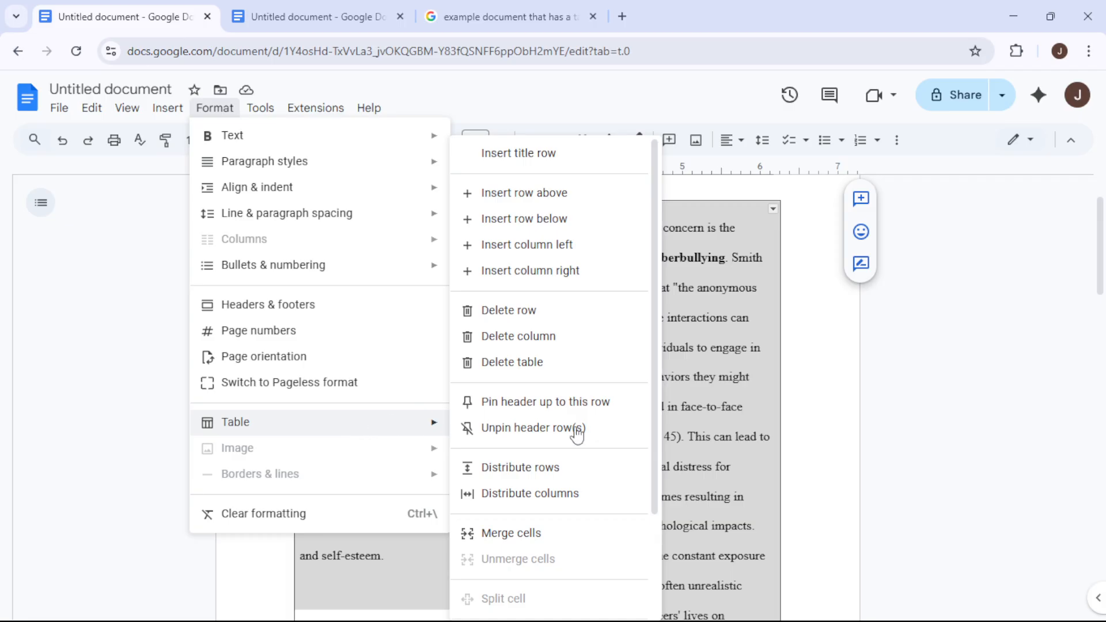
scroll(581, 441, down, 3)
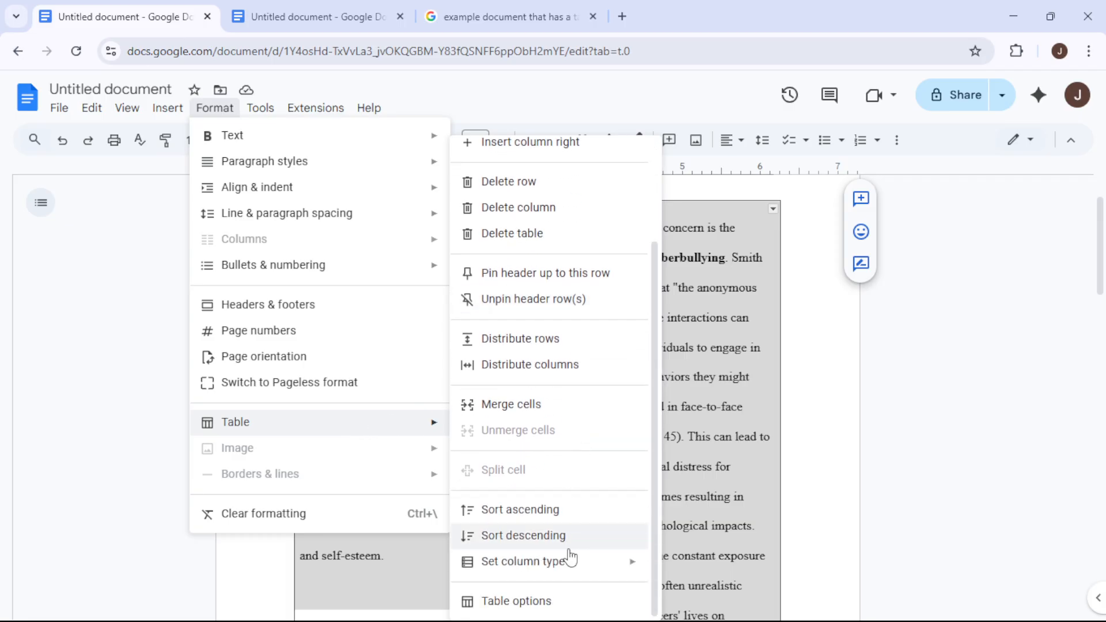
click(528, 609)
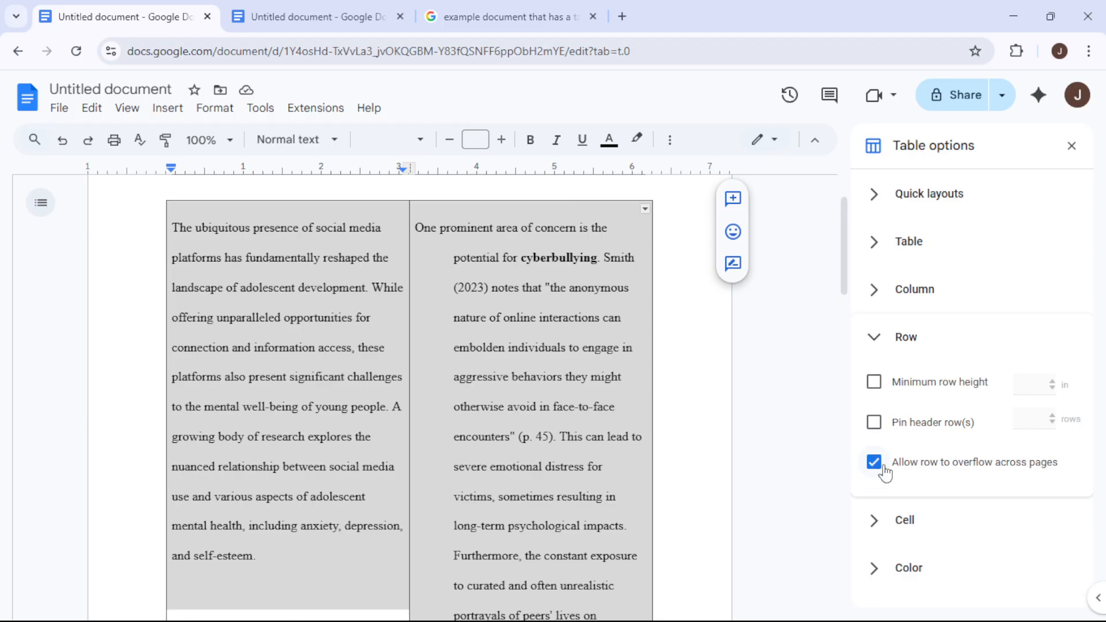
- Turn off the option allowing the table's rows to overflow across pages, and check how the table splits between pages
click(877, 468)
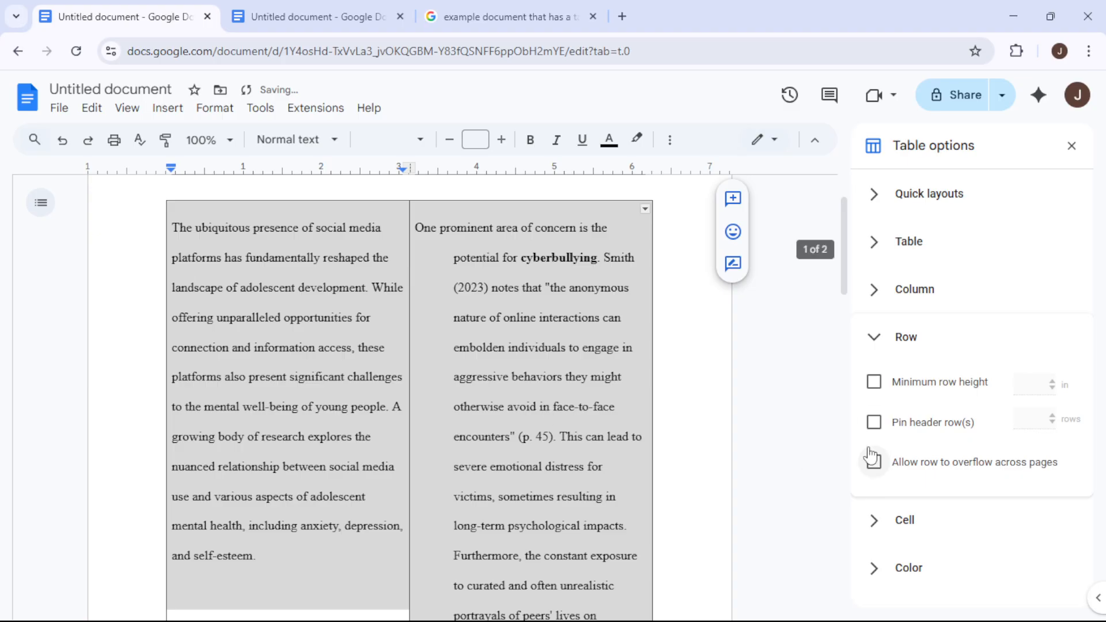
scroll(759, 446, down, 5)
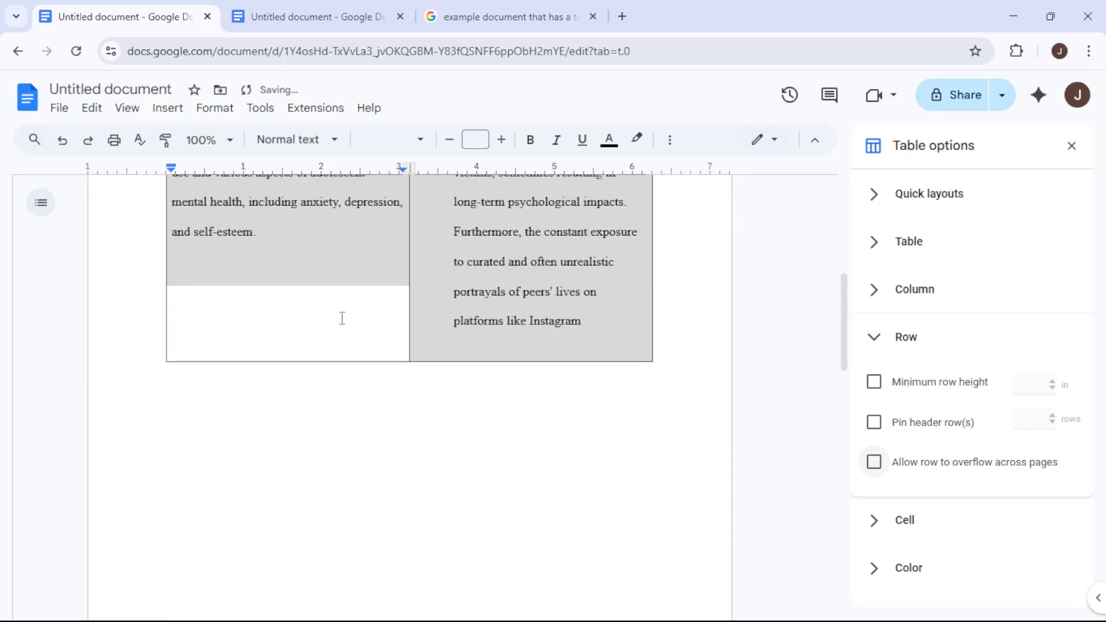
scroll(340, 432, down, 3)
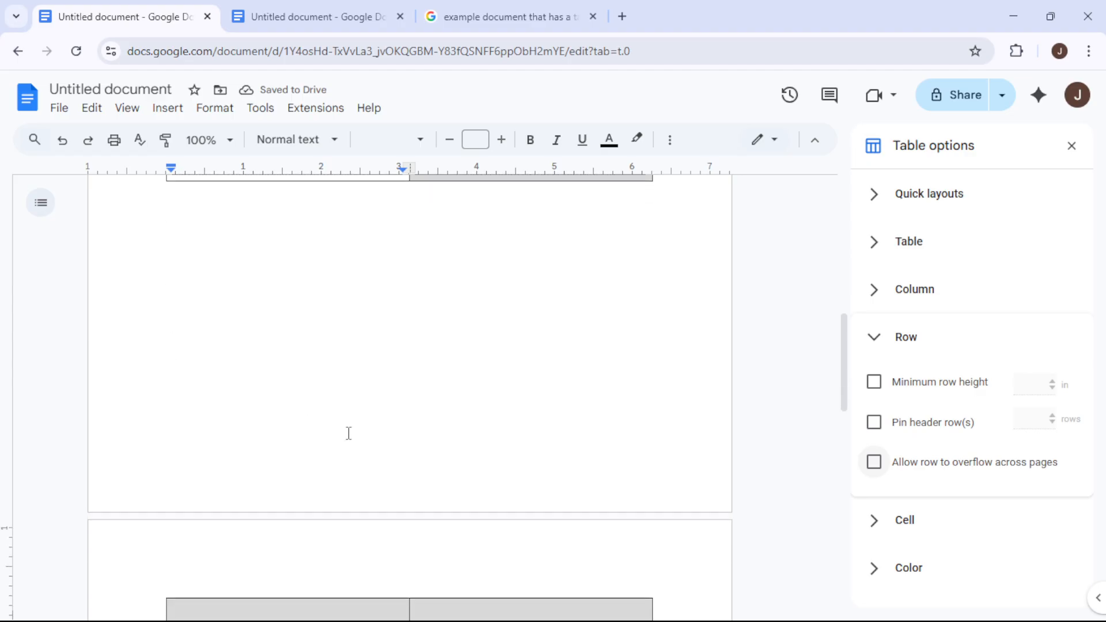
scroll(348, 433, down, 4)
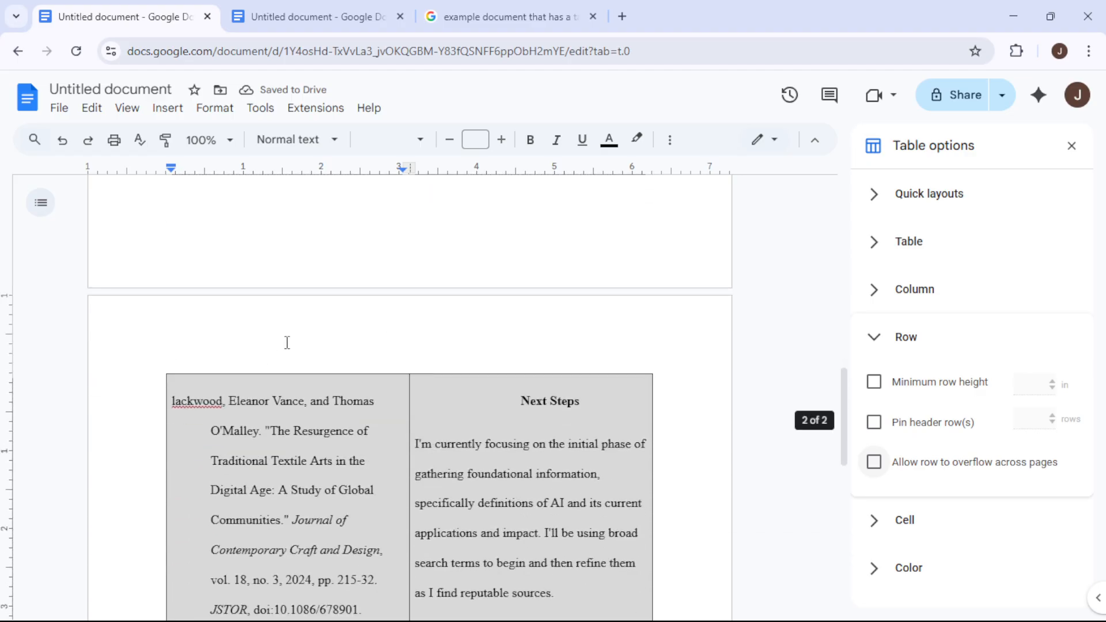
scroll(343, 370, up, 4)
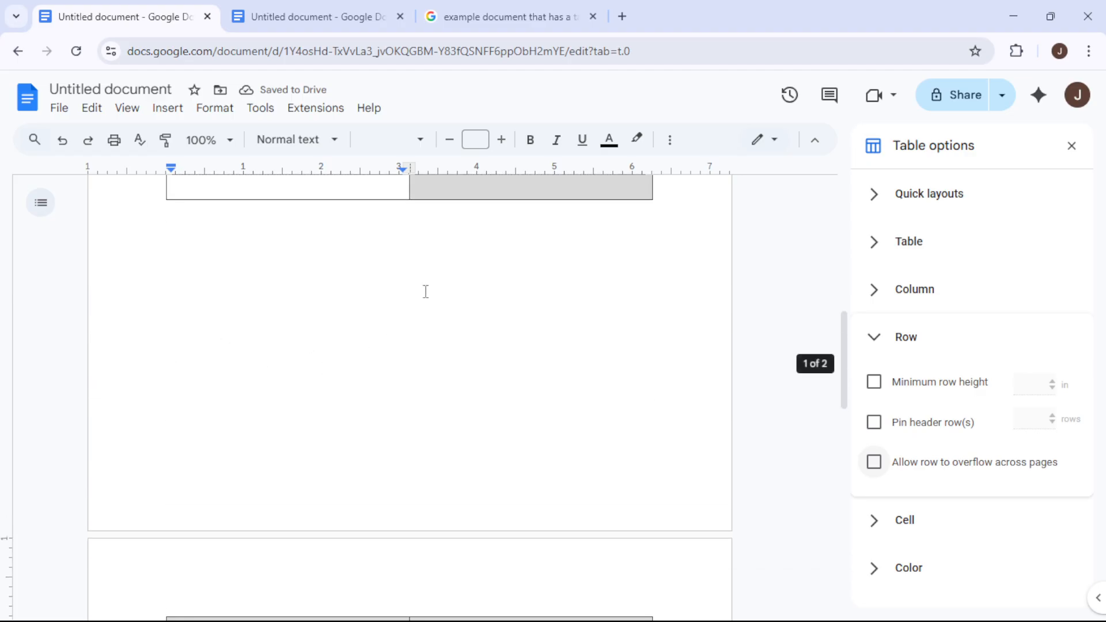
scroll(263, 353, down, 4)
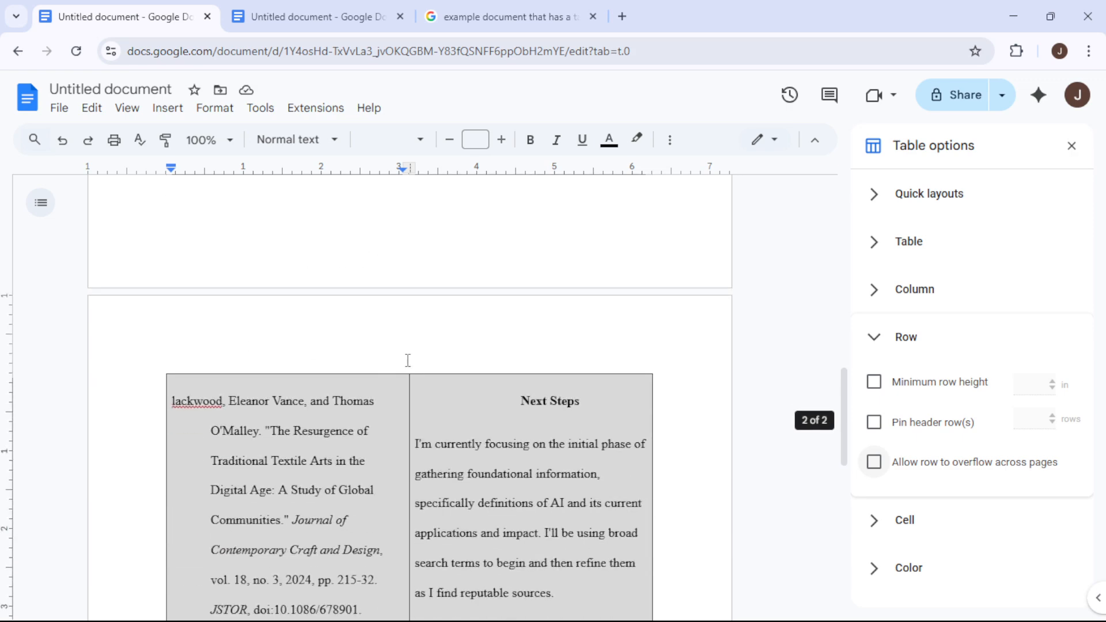